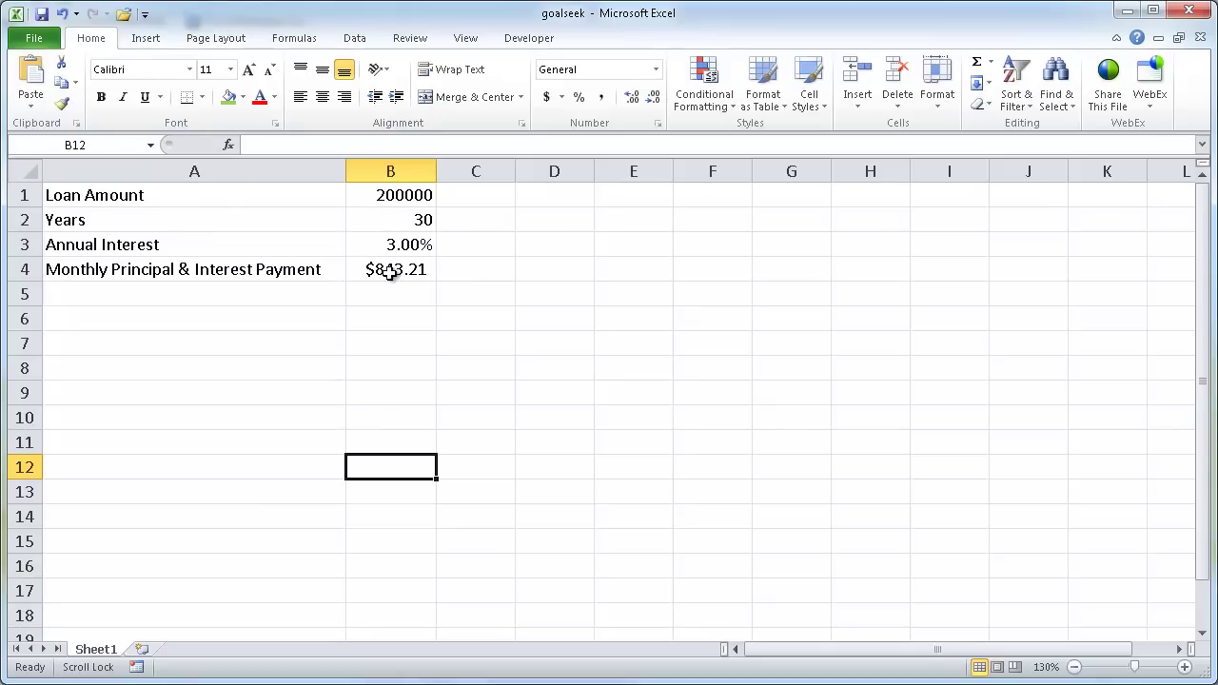
- Review the loan amount in B1 and B4's payment formula, then change B1 to 180000
click(382, 195)
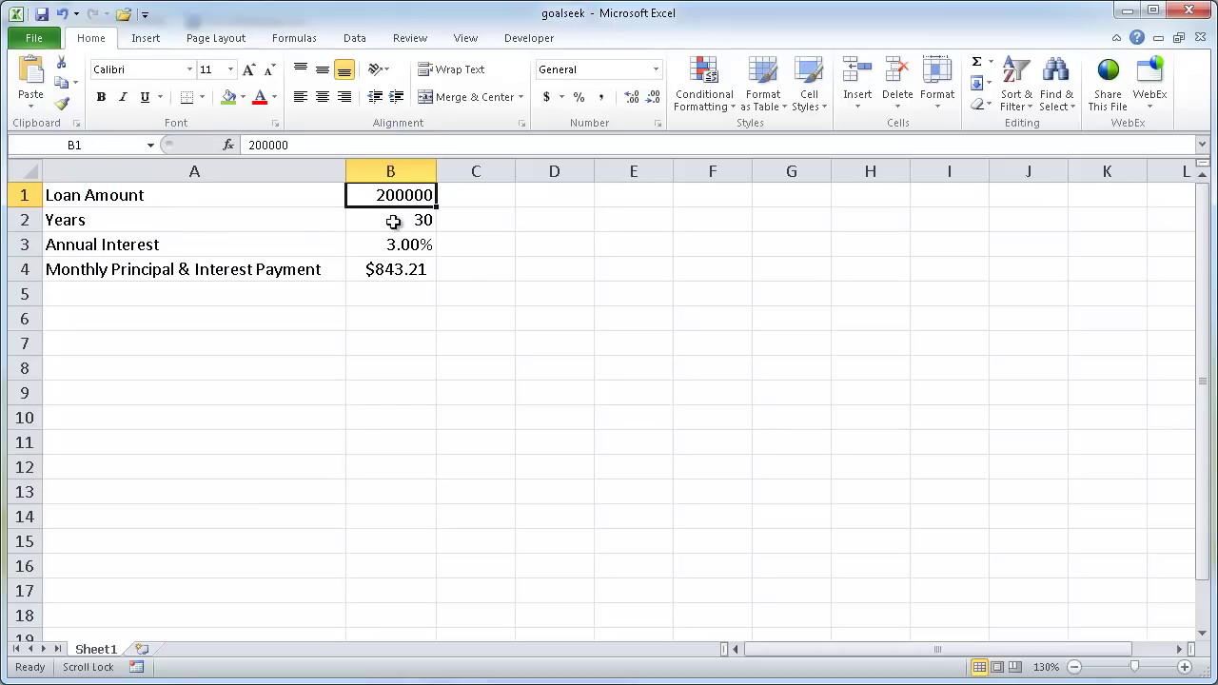
click(406, 273)
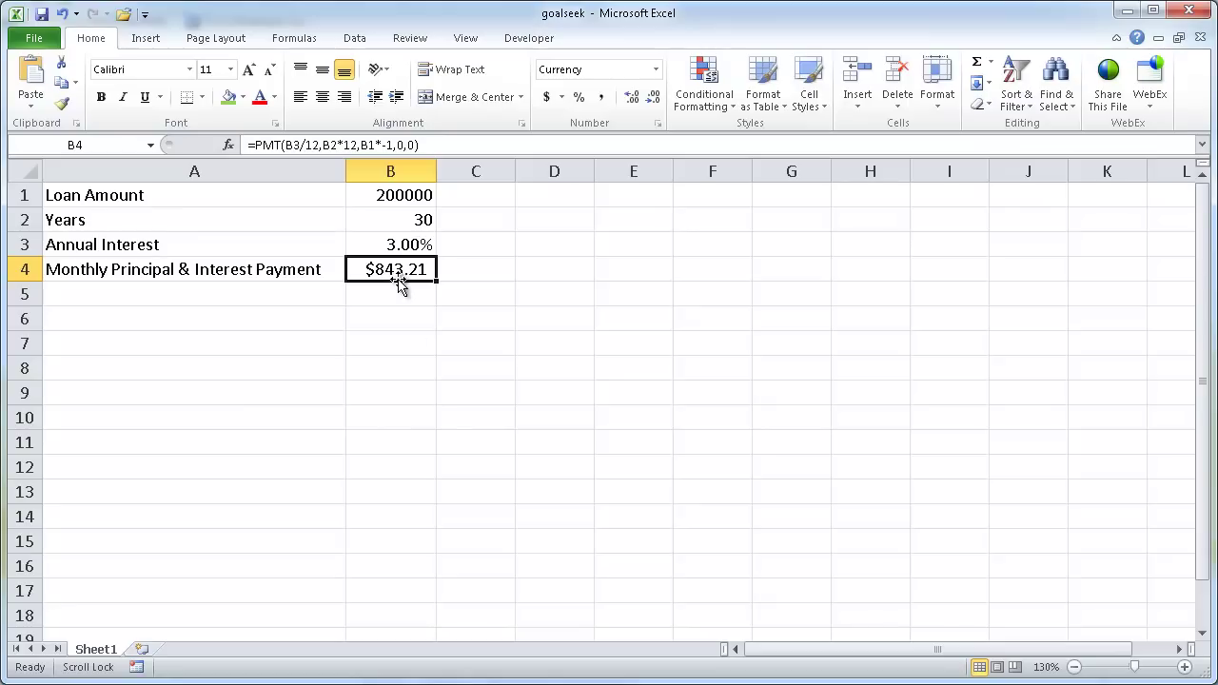
key(Down)
key(Down)
key(Down)
key(Down)
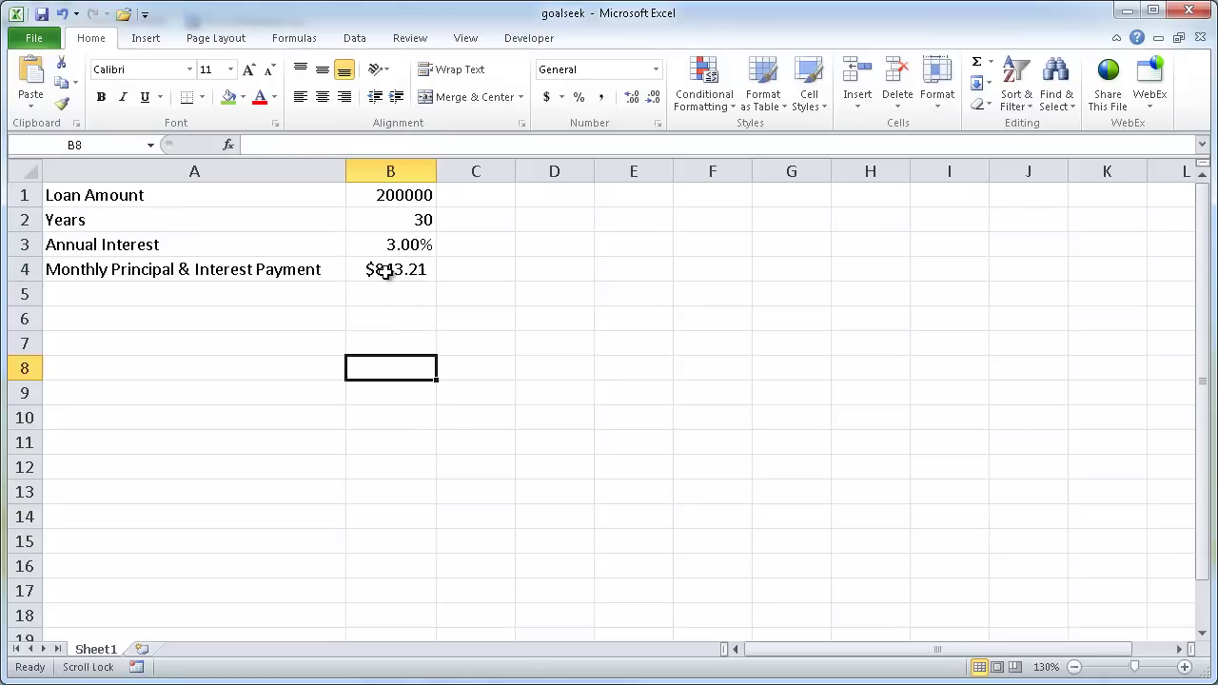
click(393, 196)
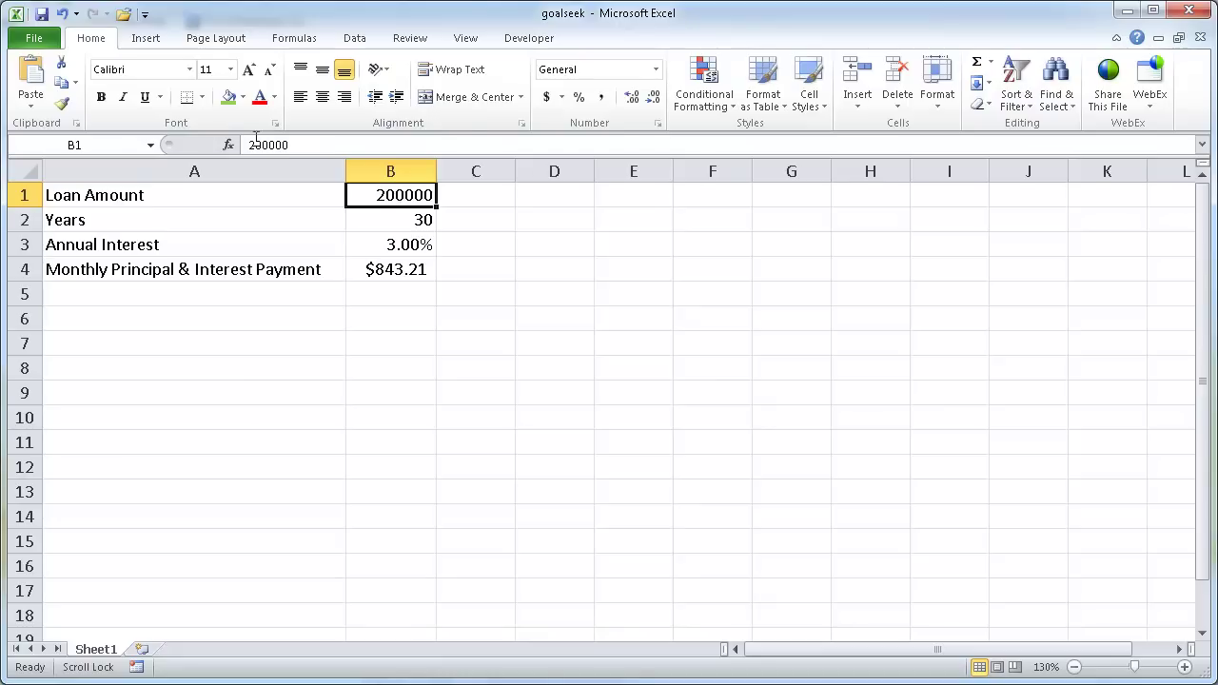
drag(261, 145, 245, 149)
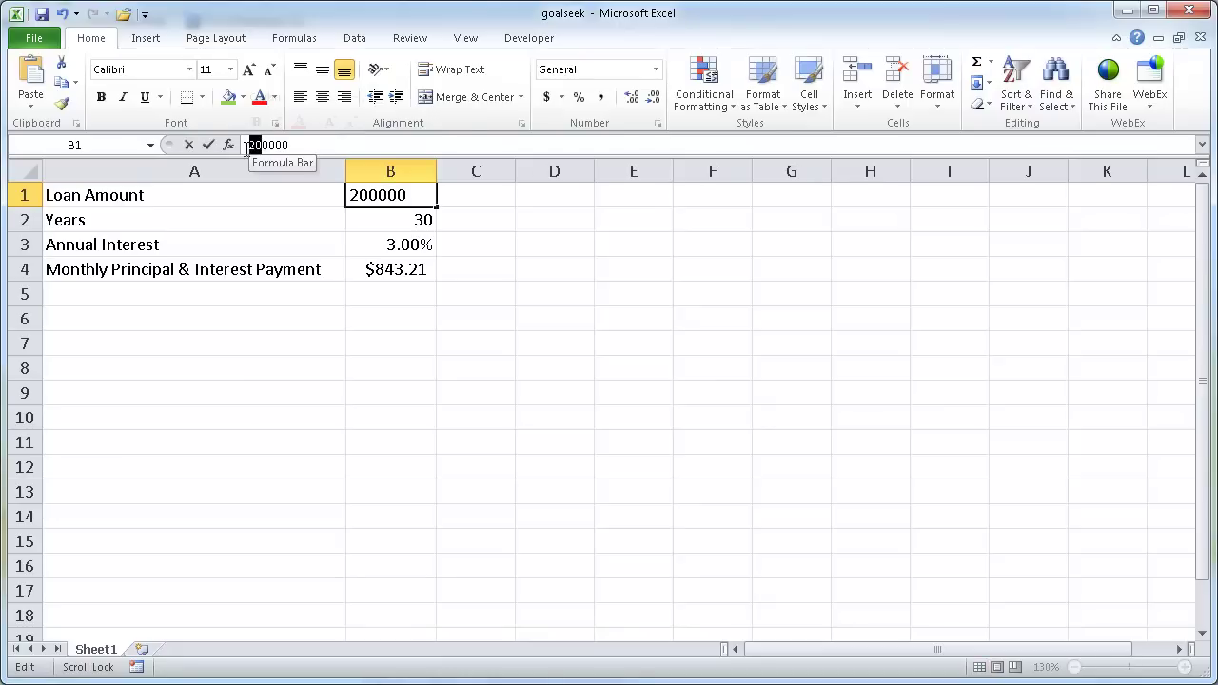
text(1)
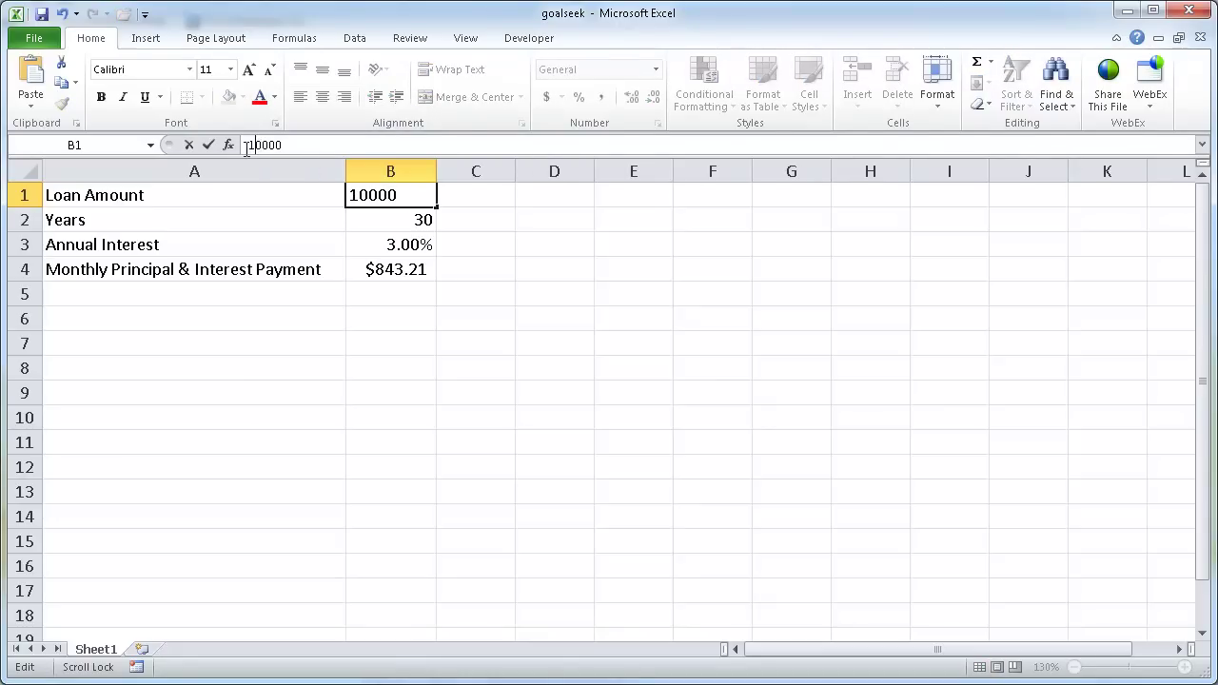
text(8)
key(Return)
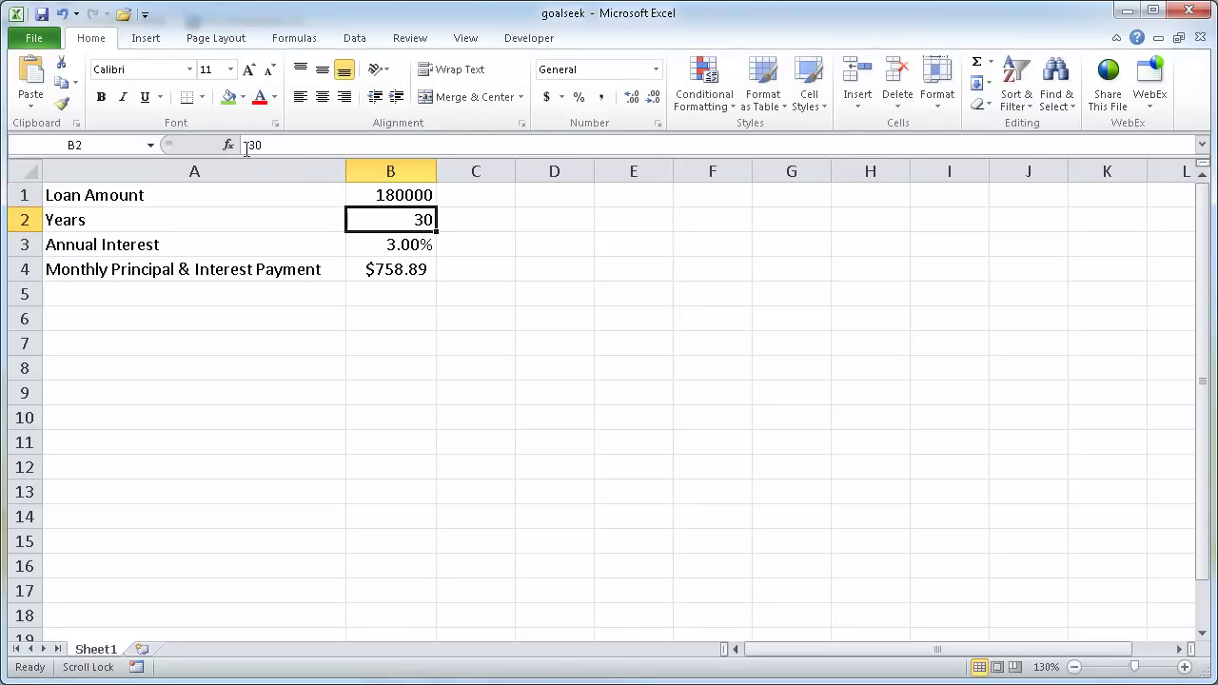
- Lower the loan amount in B1 to 170000 so the payment becomes $716.73
click(377, 191)
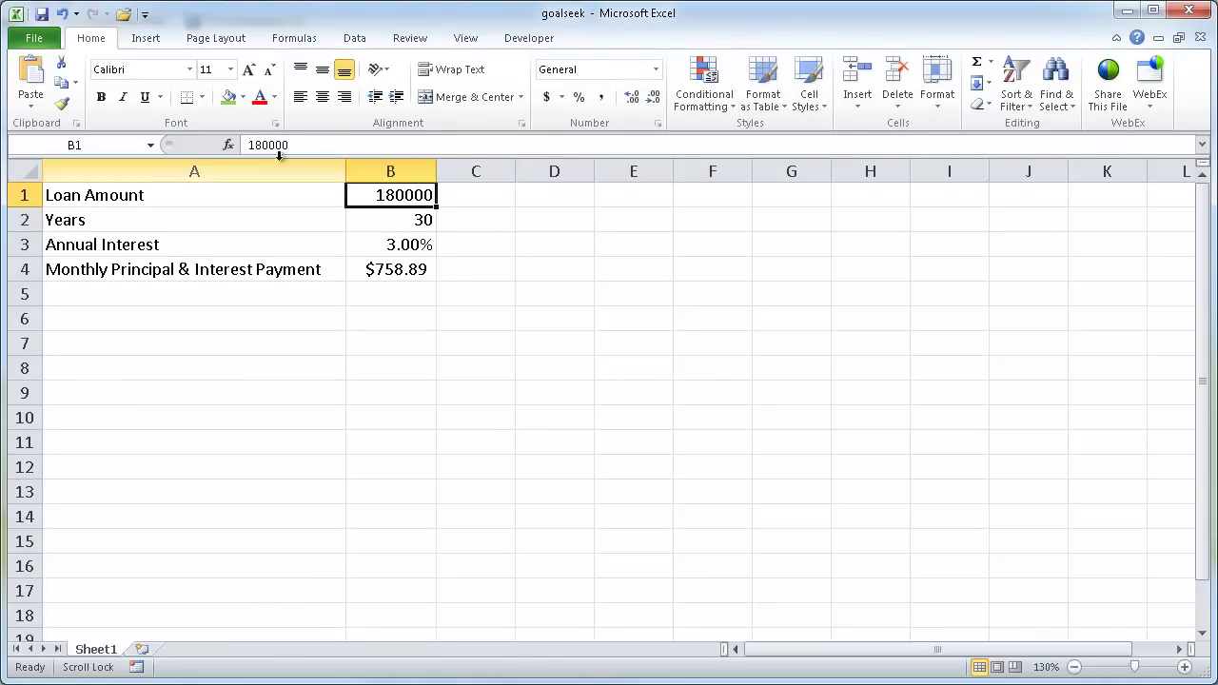
click(261, 144)
key(BackSpace)
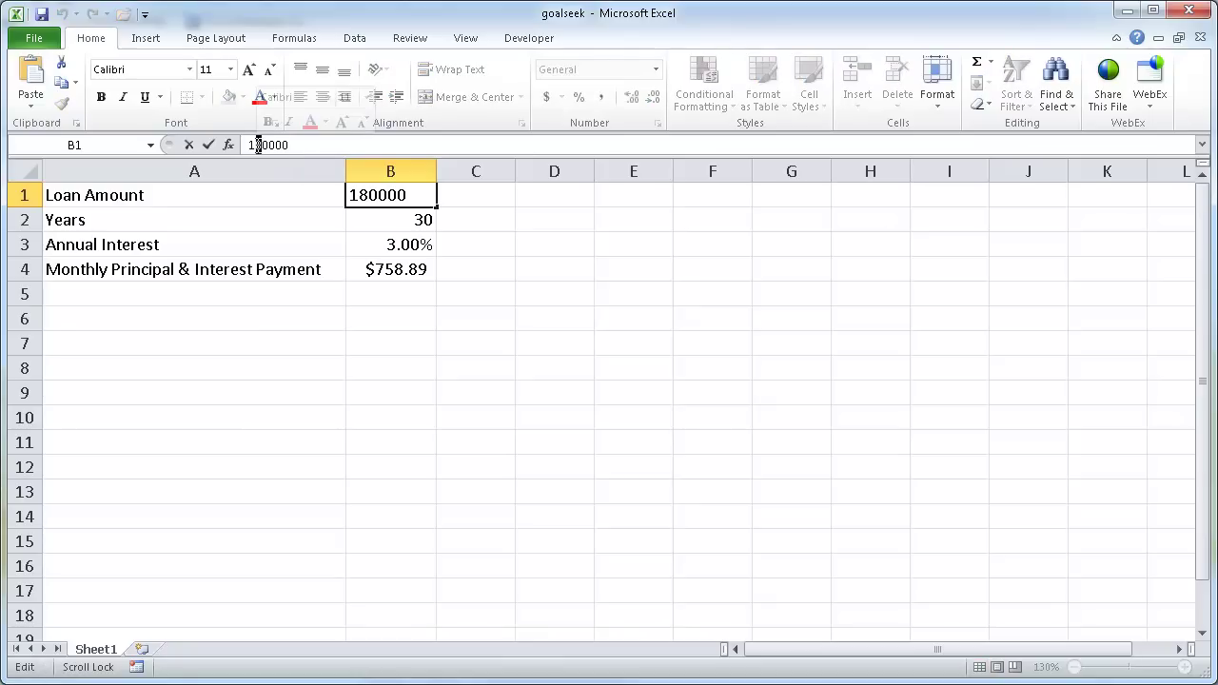
text(7)
key(ctrl+Return)
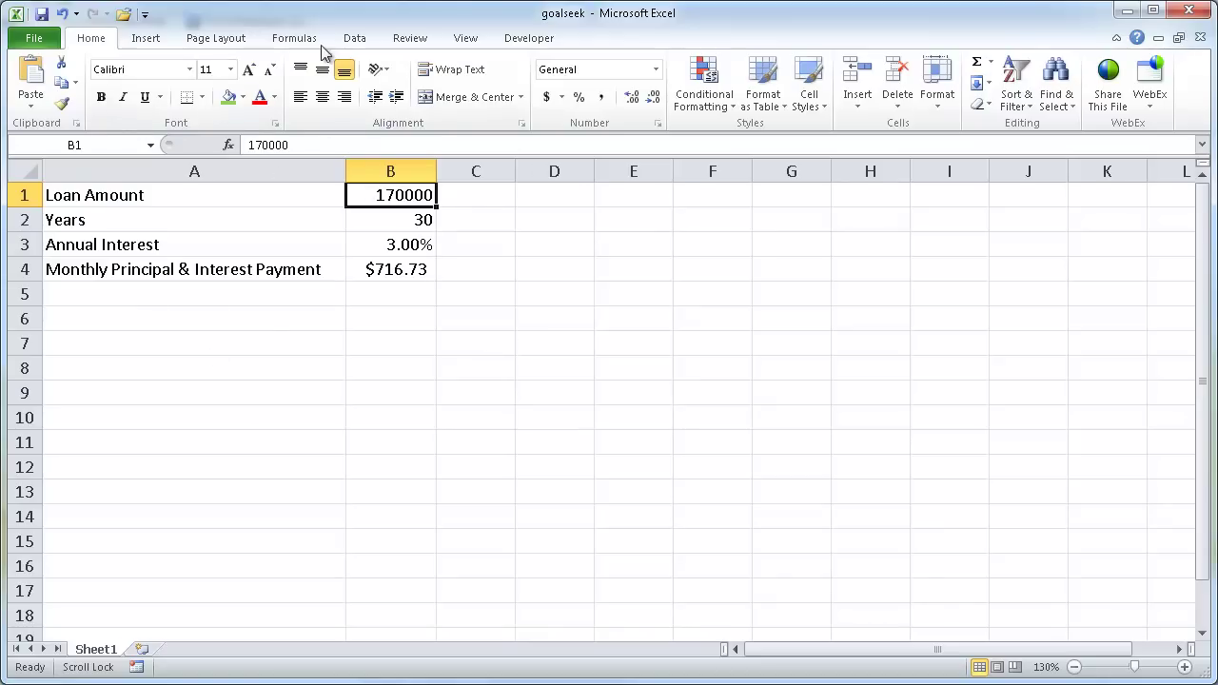
click(354, 40)
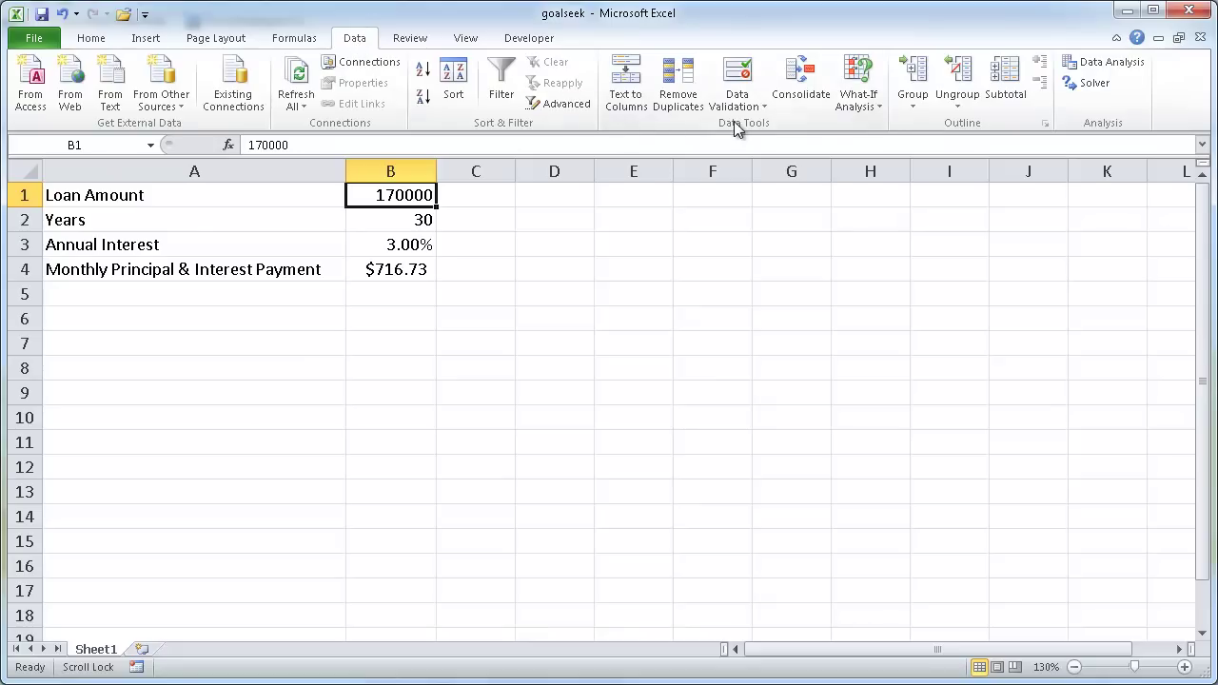
click(868, 104)
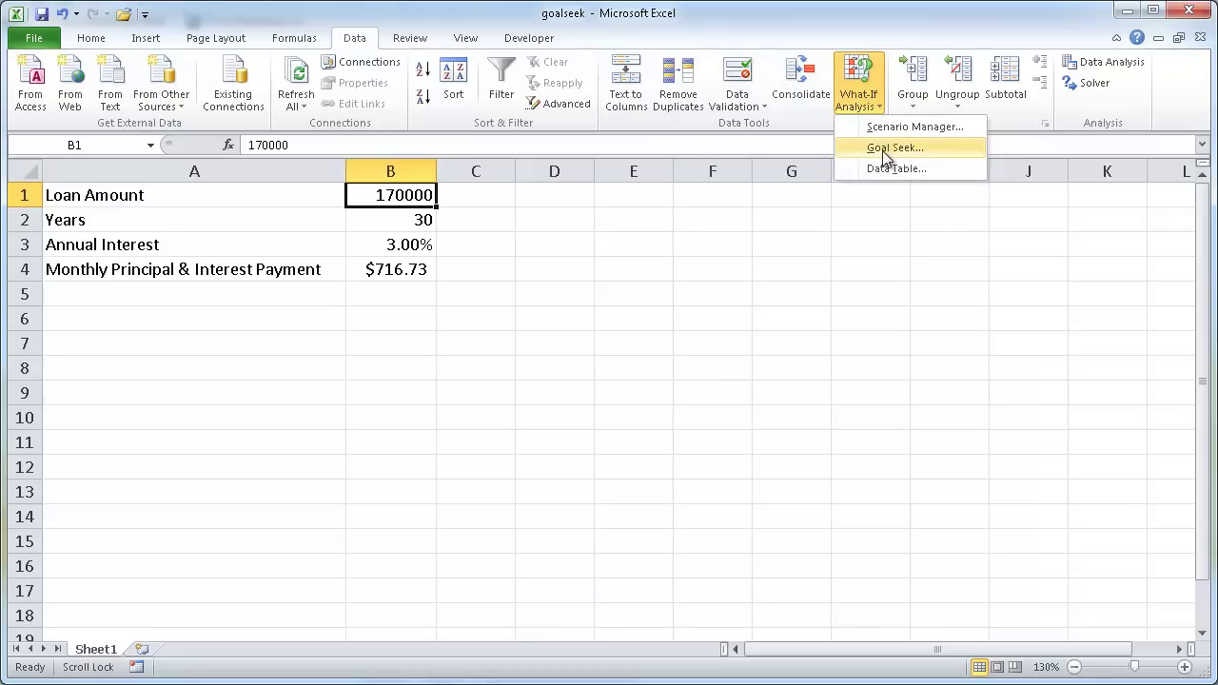
click(895, 148)
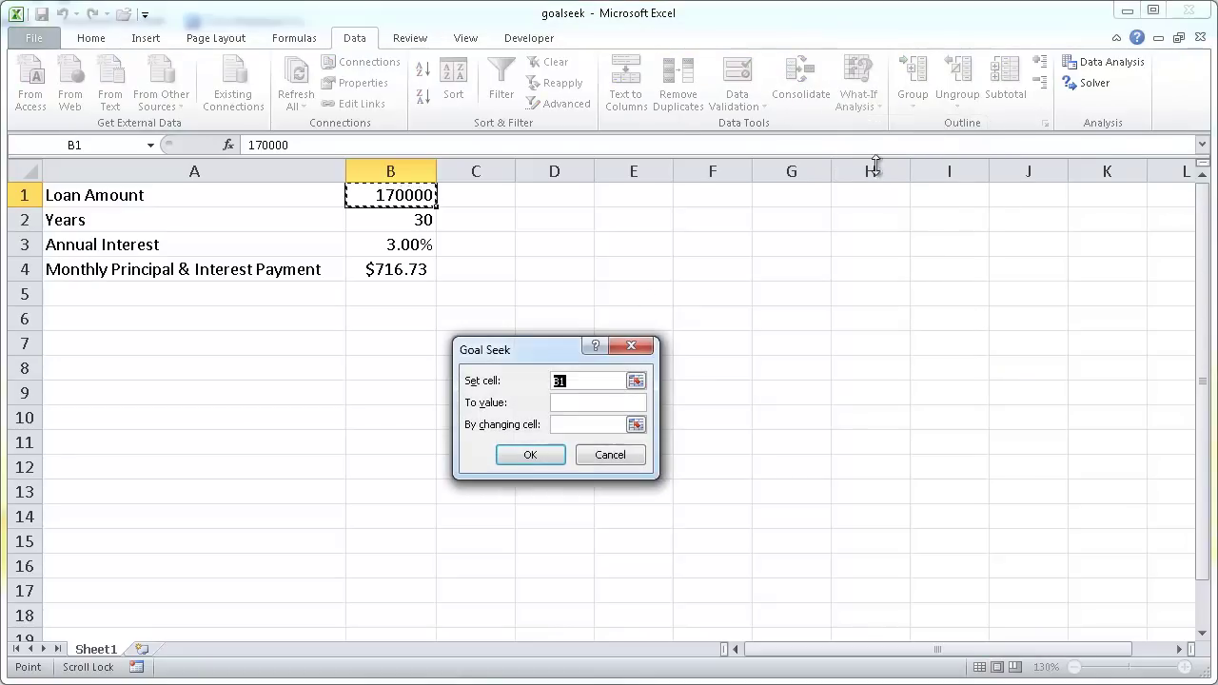
drag(551, 350, 641, 224)
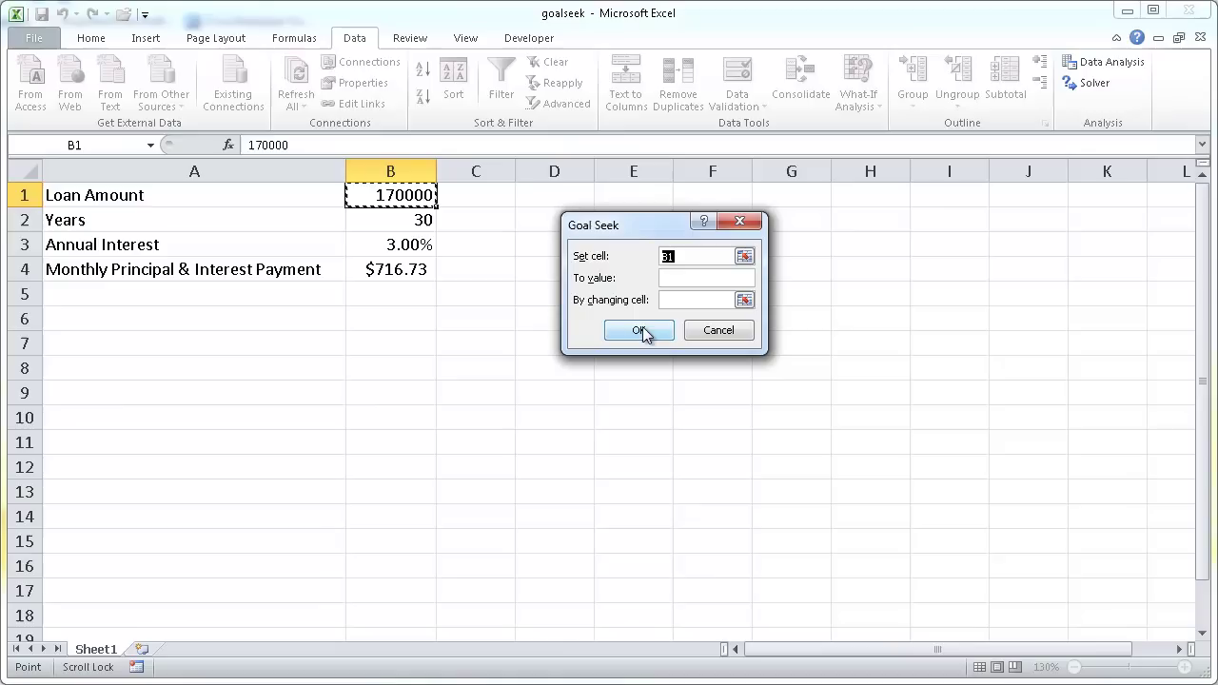
drag(629, 224, 562, 257)
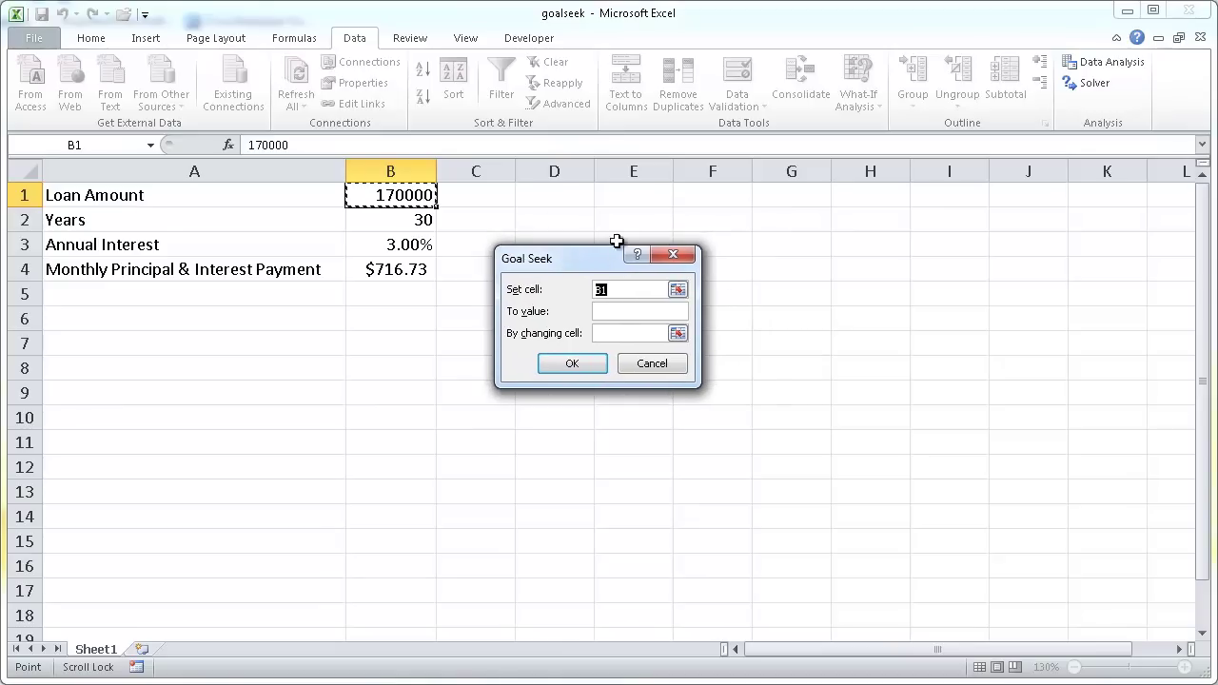
click(634, 367)
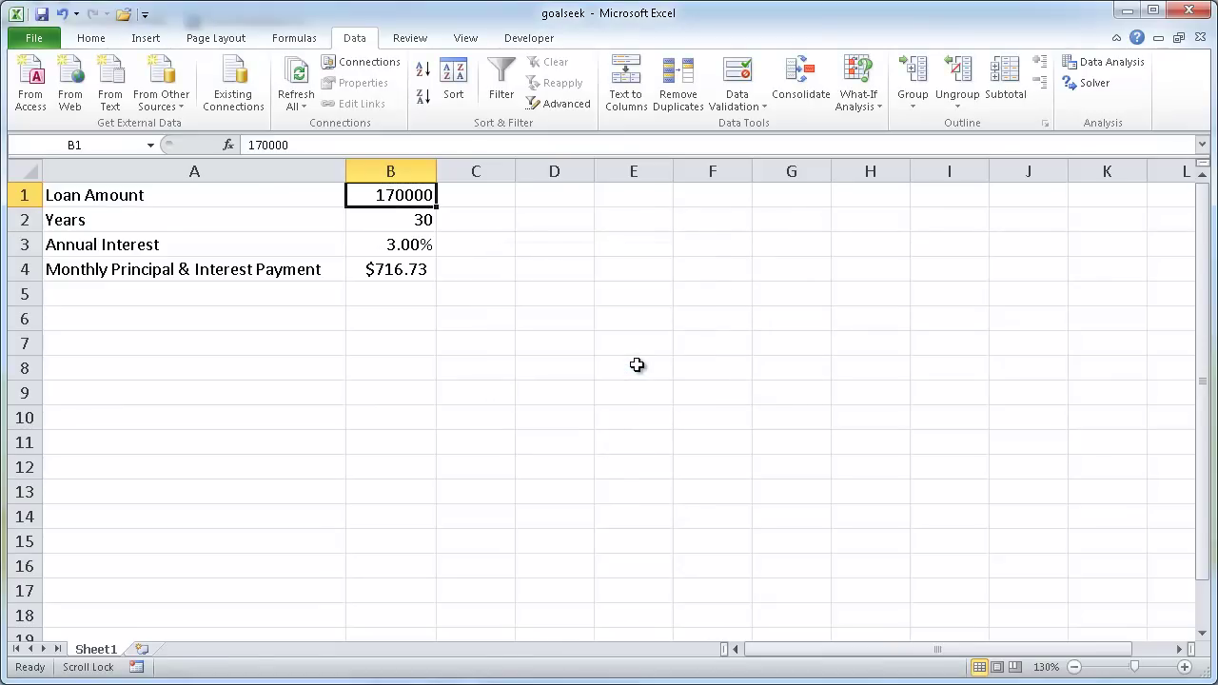
key(alt)
- Run Goal Seek to set B4 to 600 by changing loan amount cell B1
key(t)
key(g)
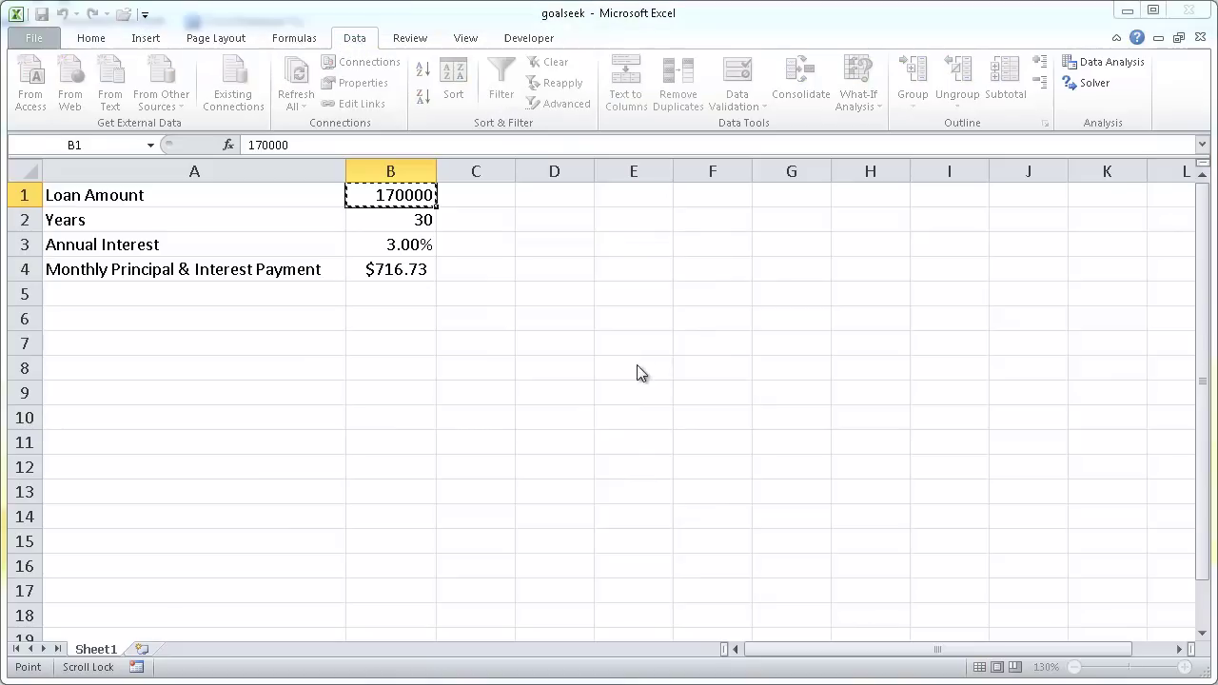
drag(573, 257, 585, 282)
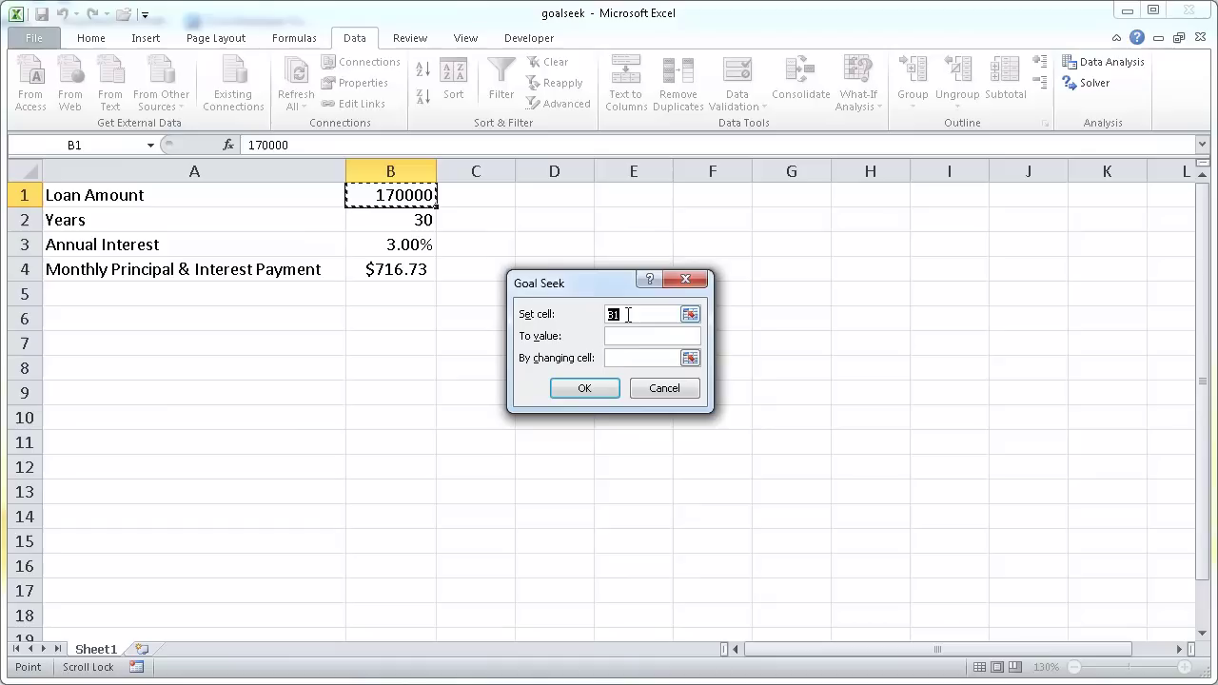
drag(587, 282, 626, 306)
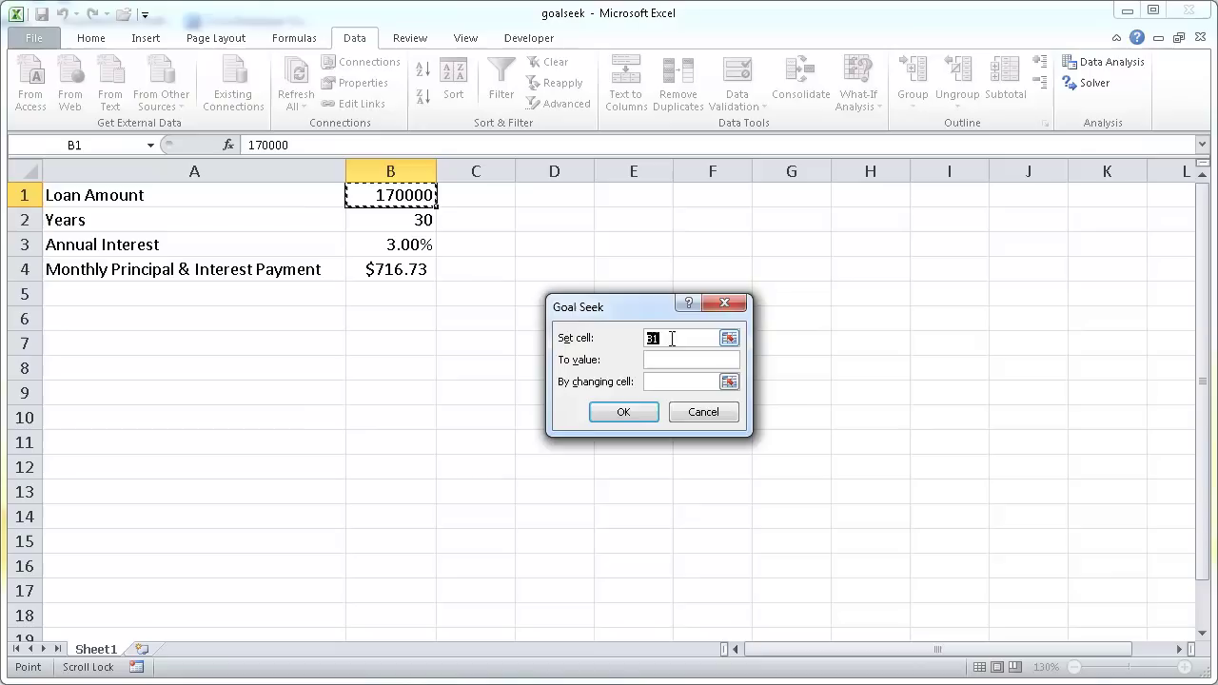
click(389, 270)
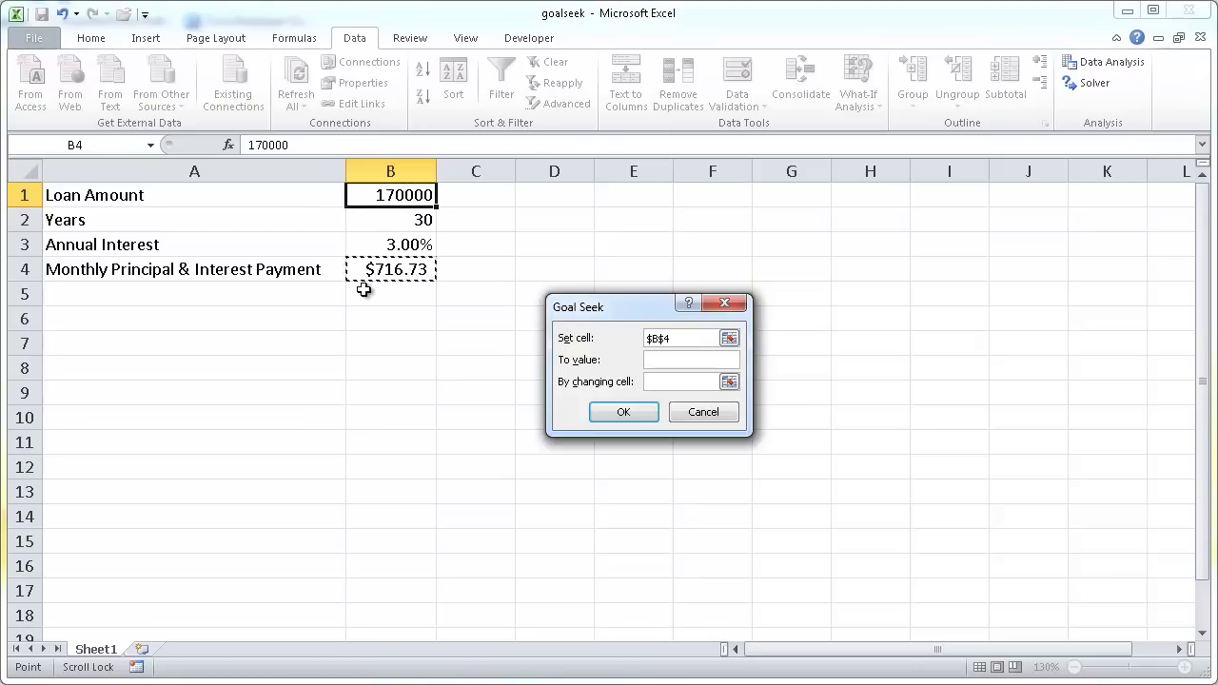
click(666, 361)
click(666, 381)
click(393, 195)
click(628, 413)
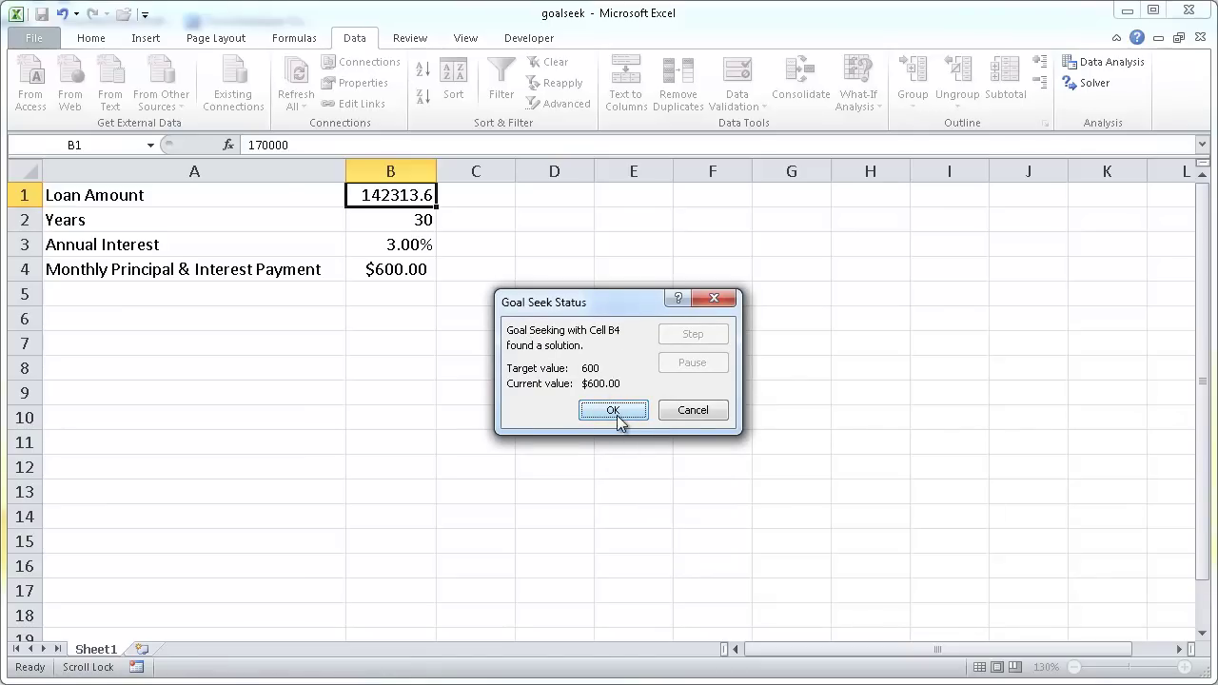
- Accept the Goal Seek result and review B4's PMT formula and B1's 142313.6 loan amount
click(614, 411)
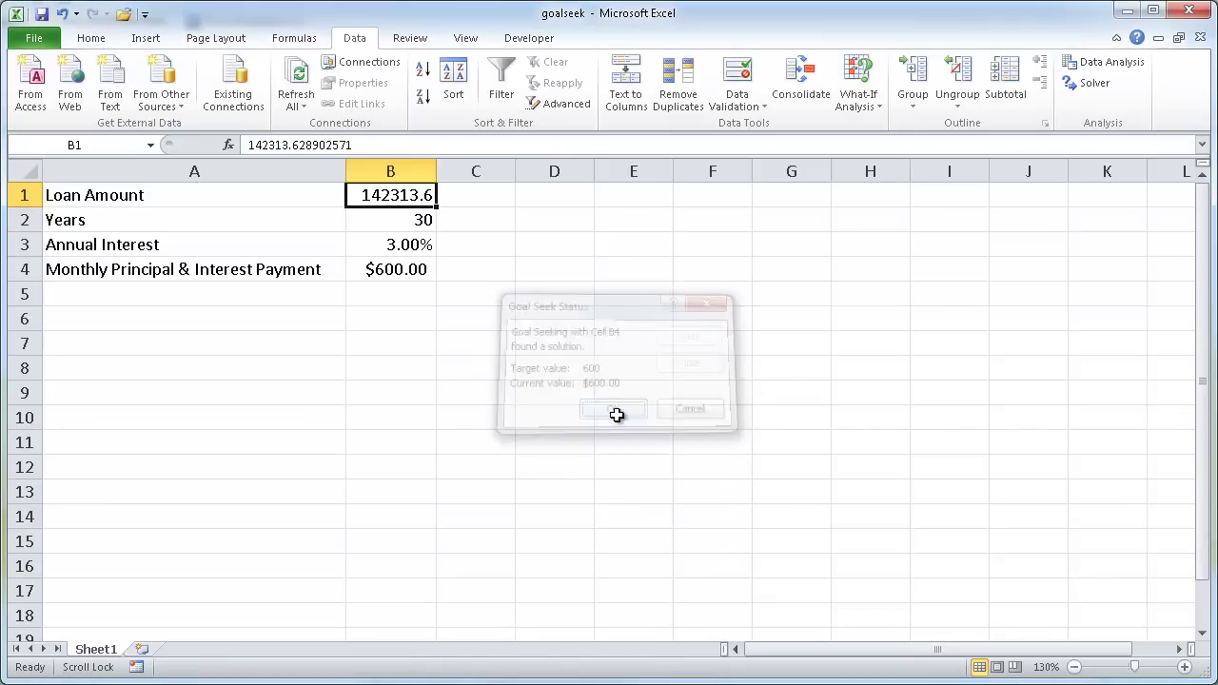
click(408, 270)
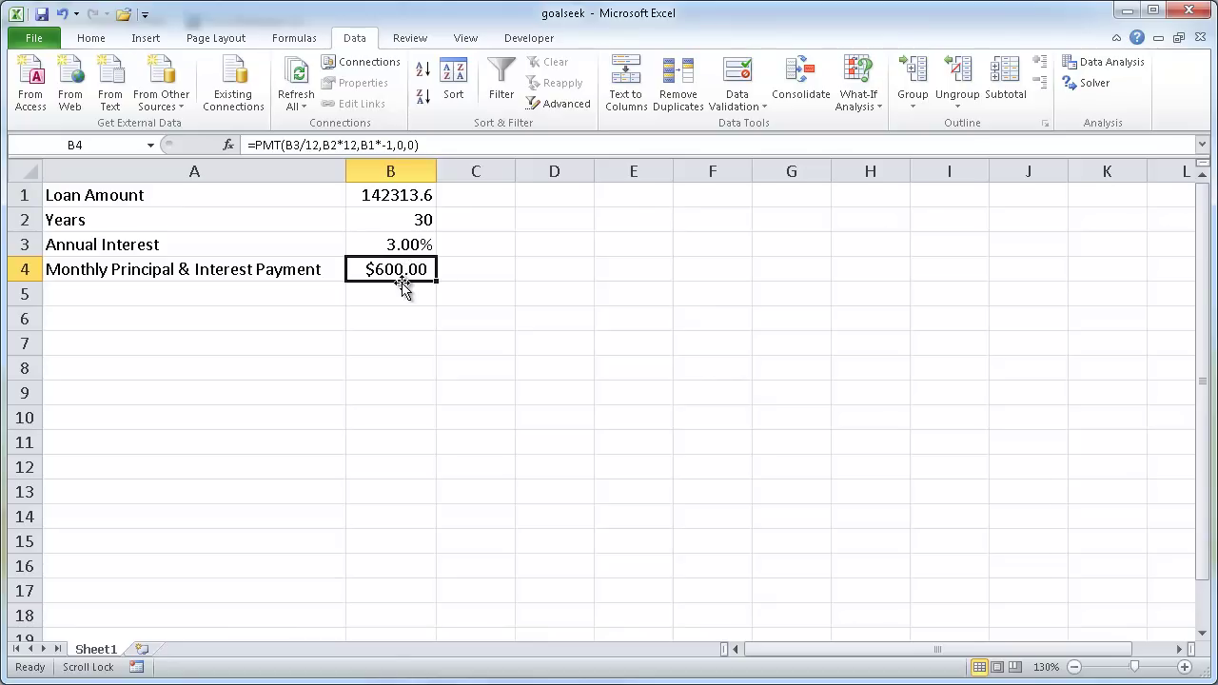
click(428, 200)
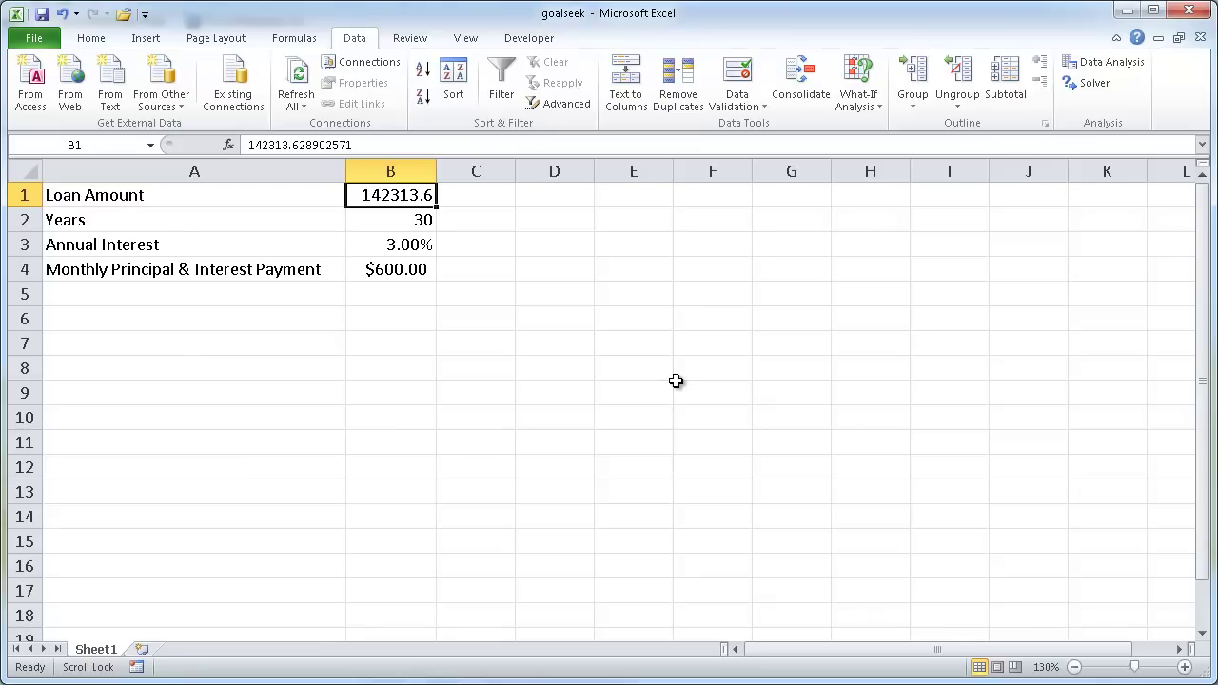
click(550, 335)
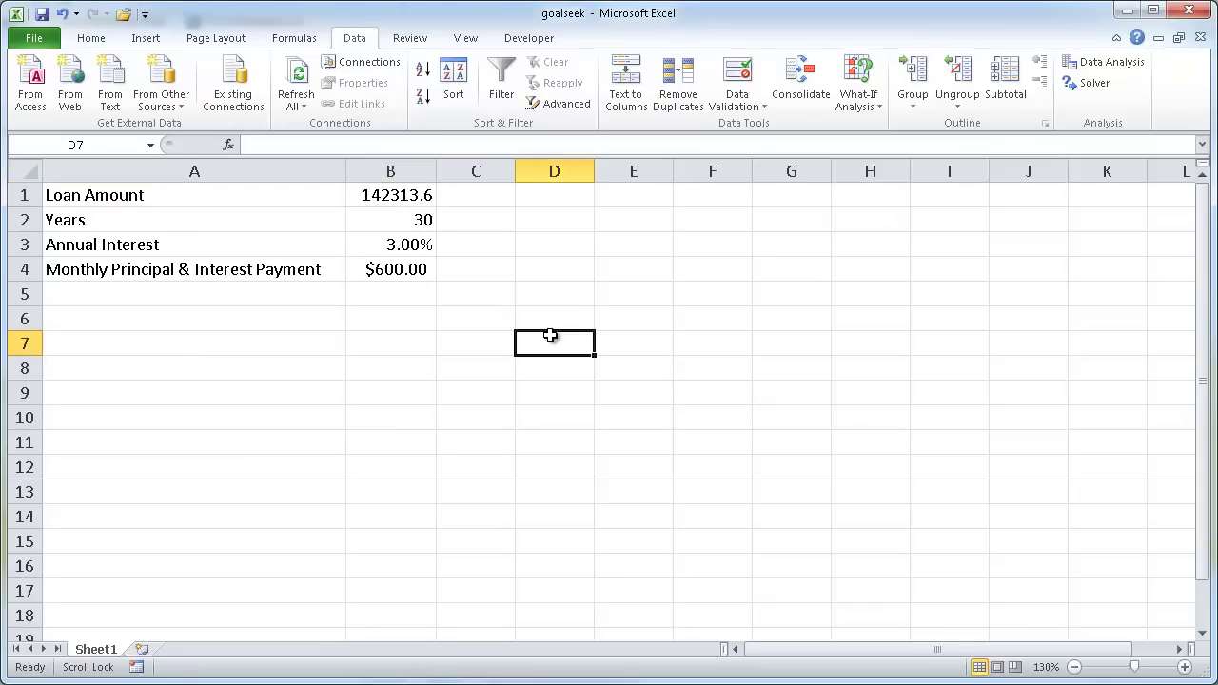
key(alt)
key(t)
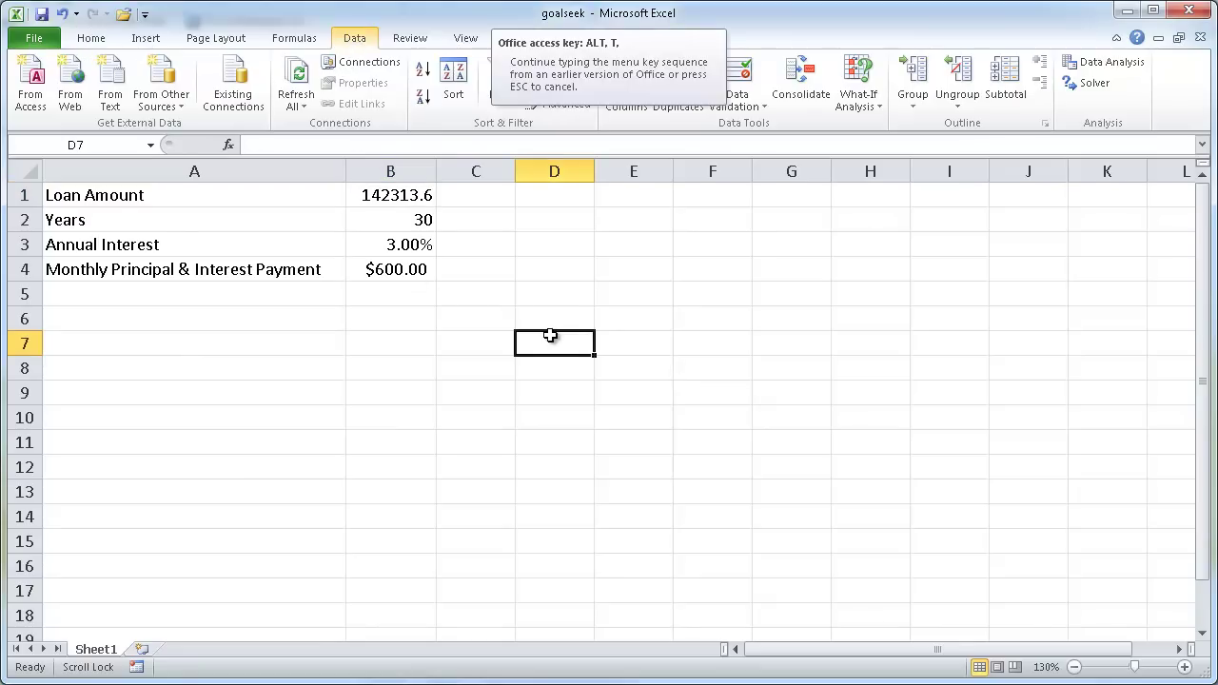
key(g)
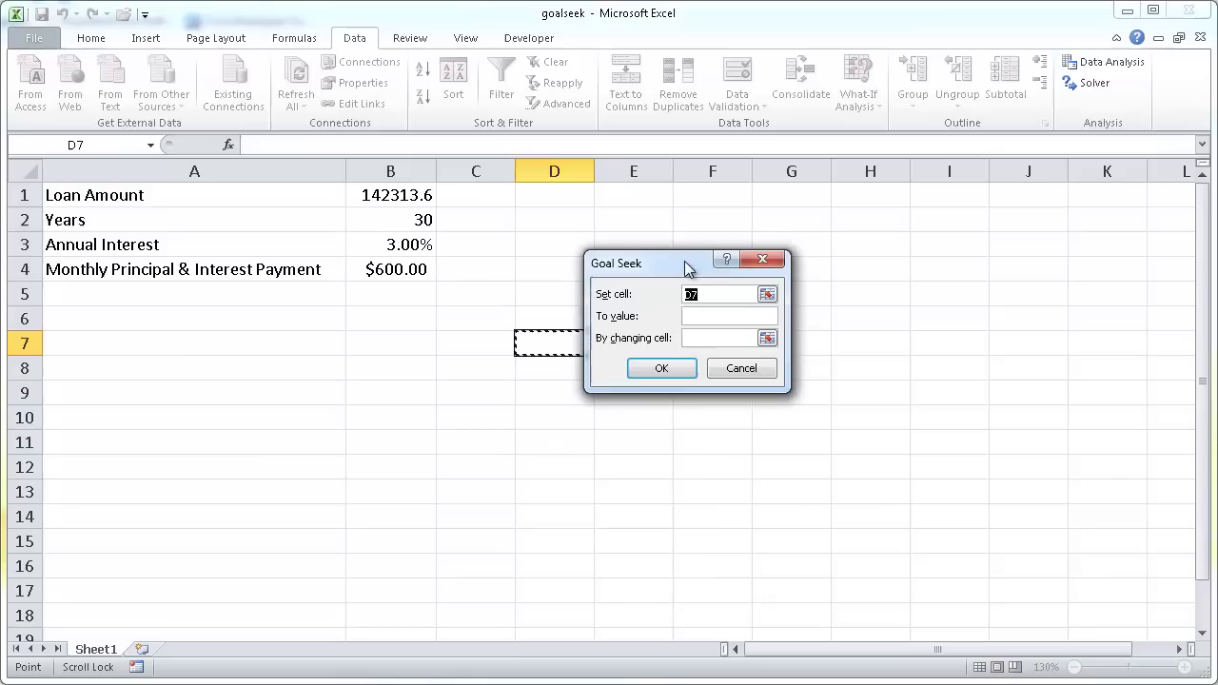
drag(617, 300, 699, 253)
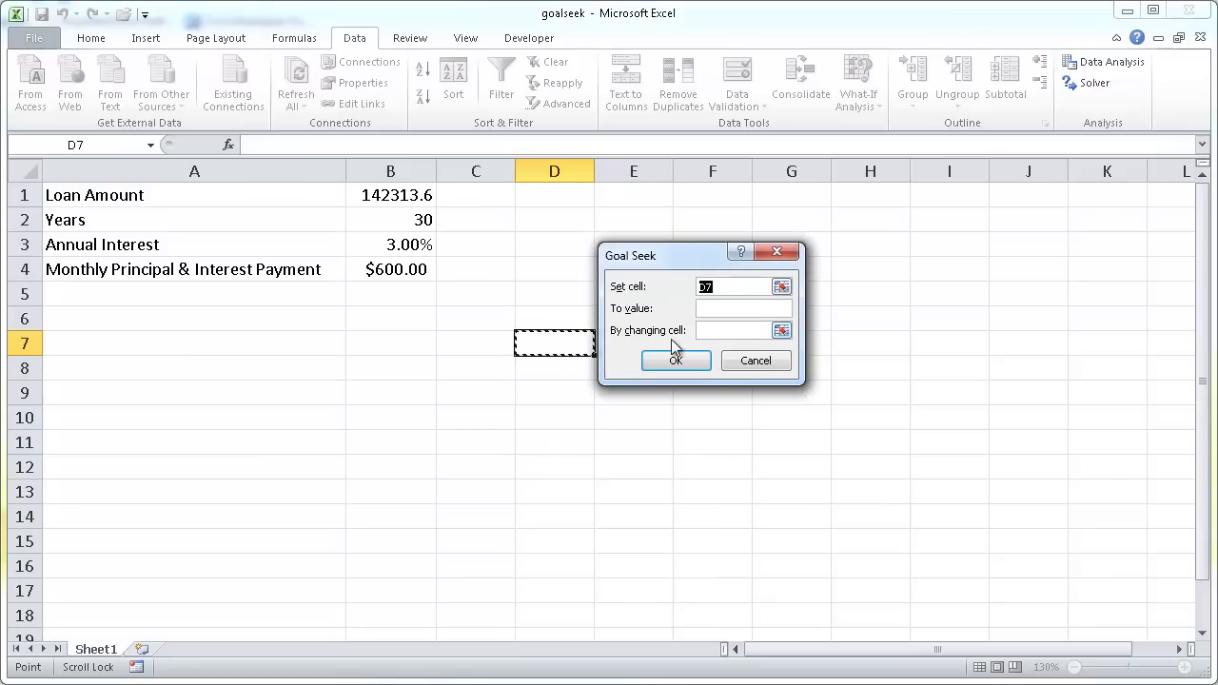
click(676, 360)
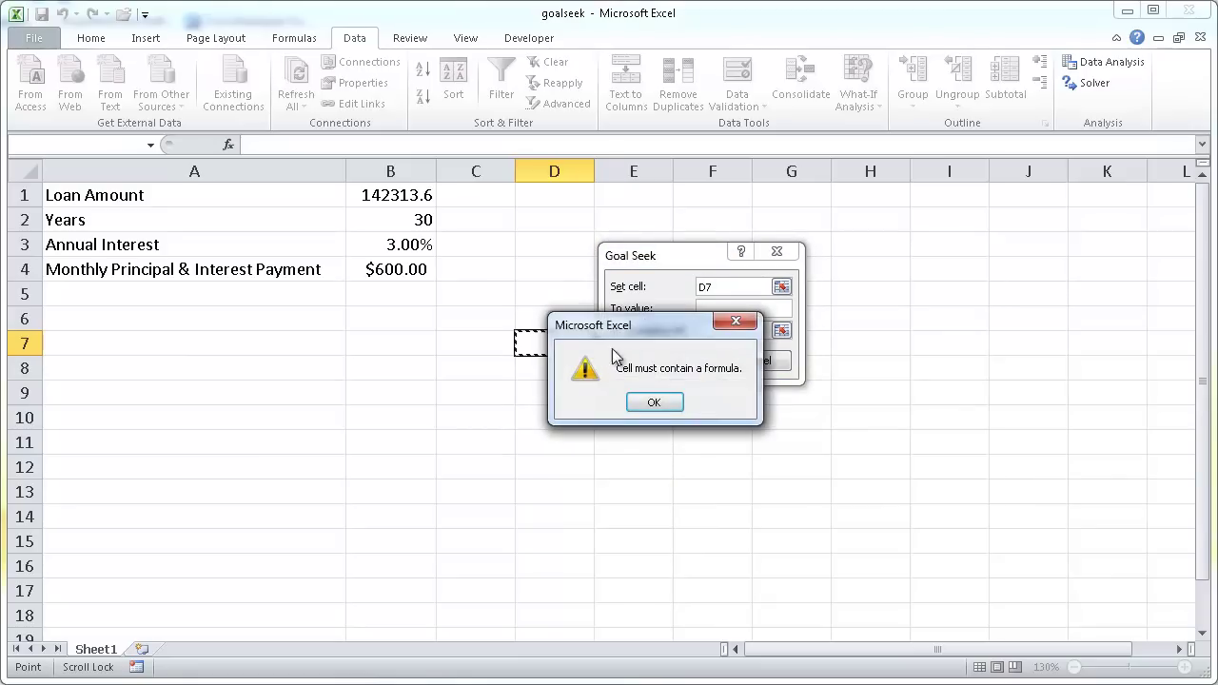
click(657, 404)
click(758, 362)
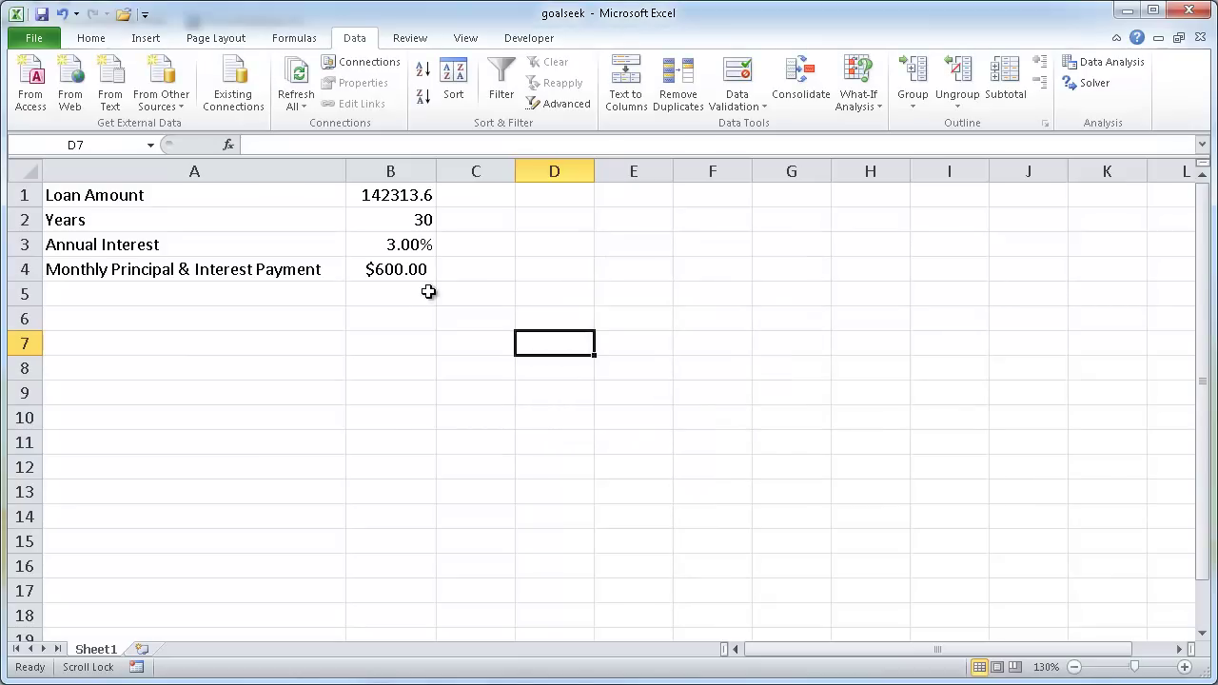
click(397, 273)
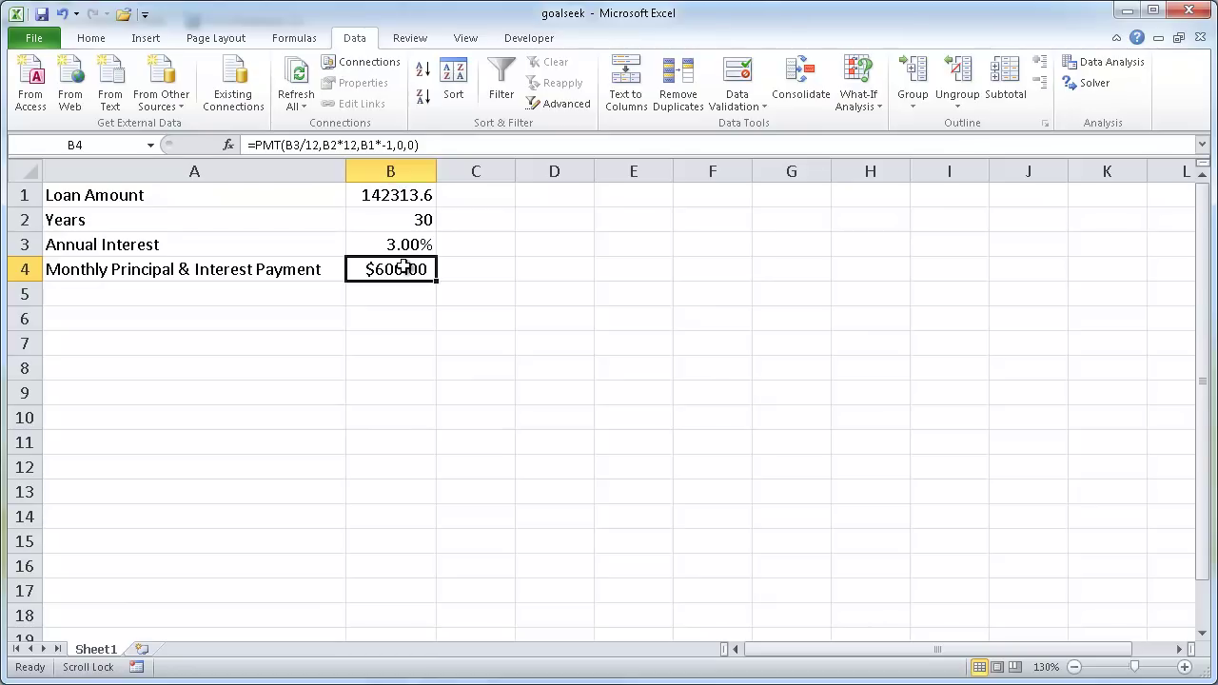
key(F2)
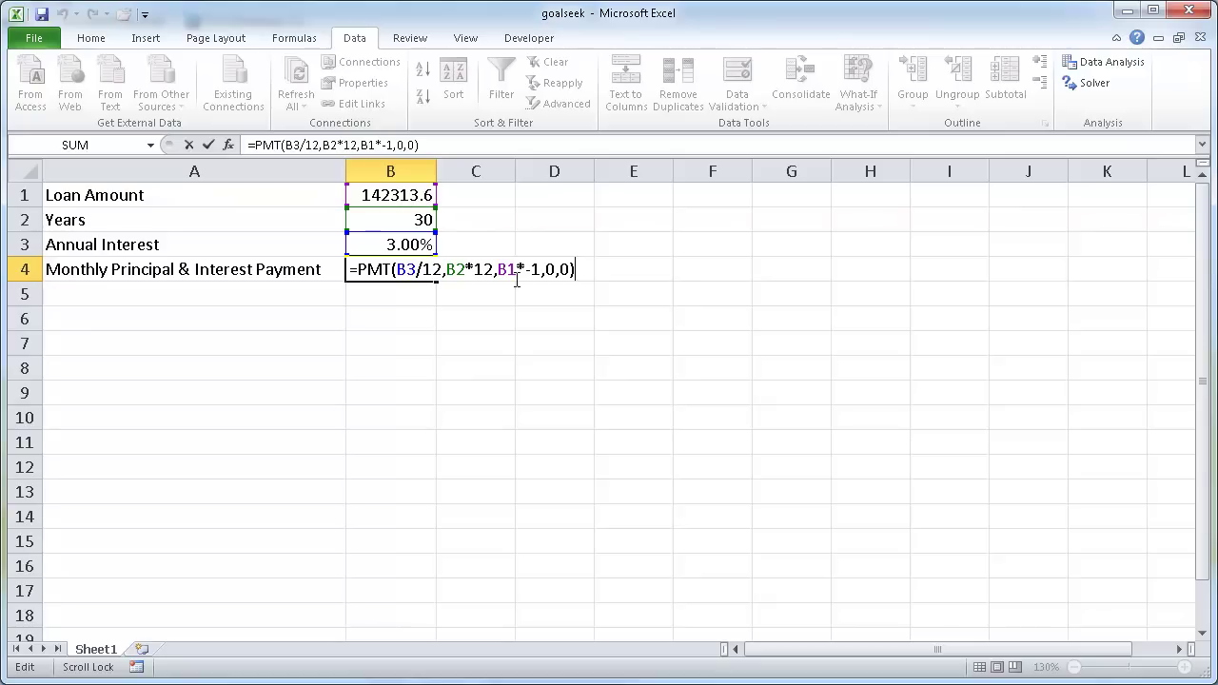
click(437, 423)
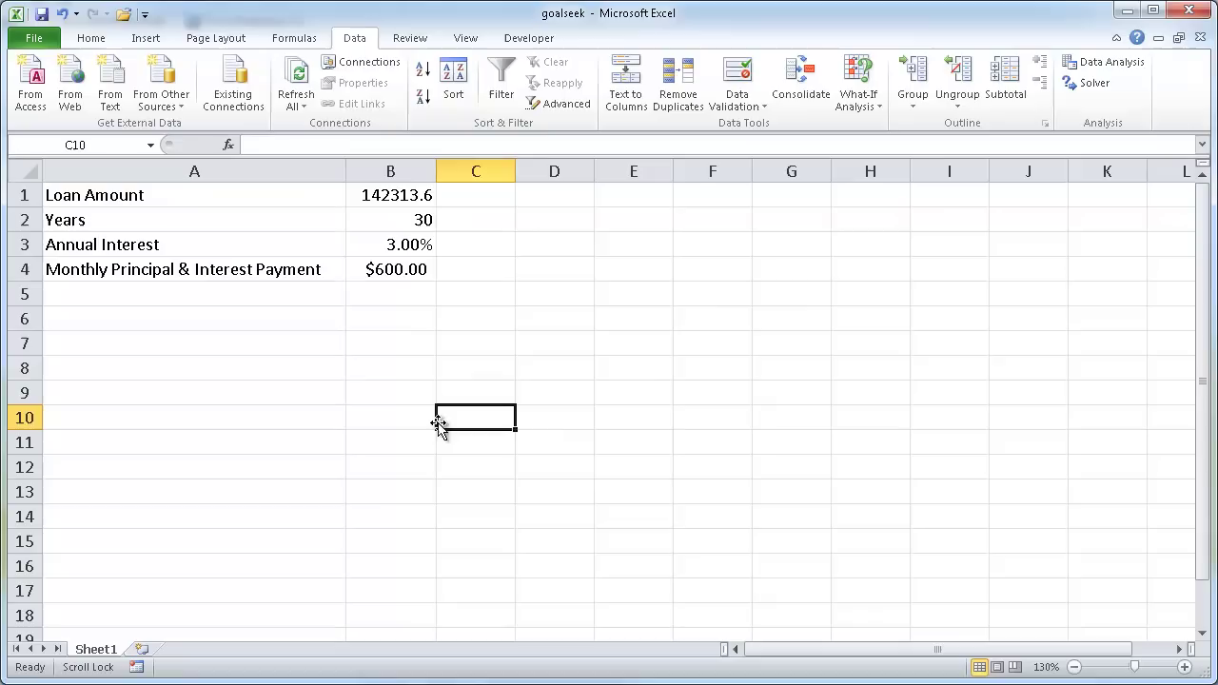